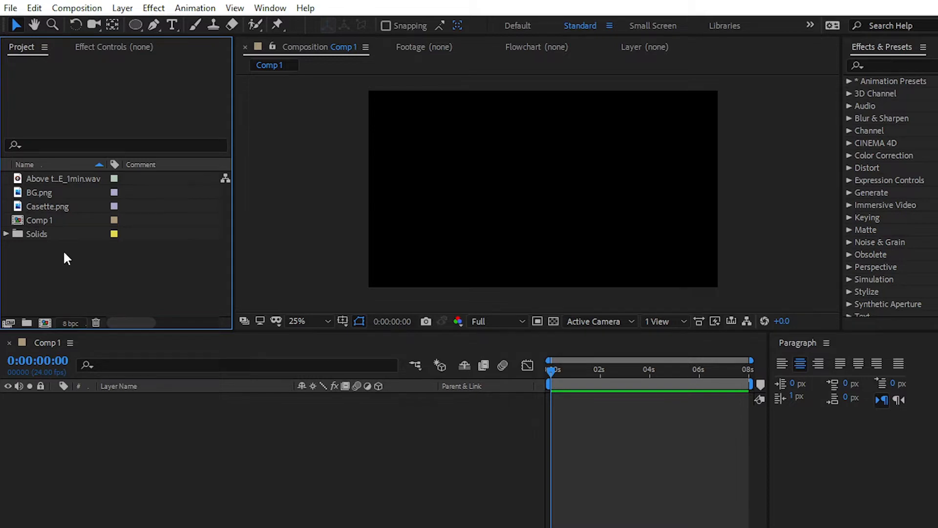
- Add BG.png and then Casette.png above it to Comp 1, and move the cassette image into the empty area beside the bear
left_click(55, 180)
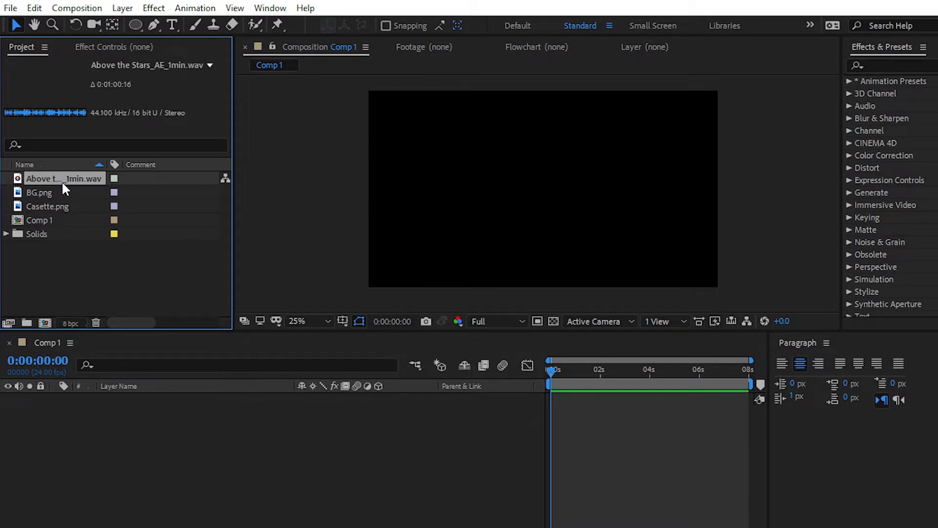
left_click(72, 270)
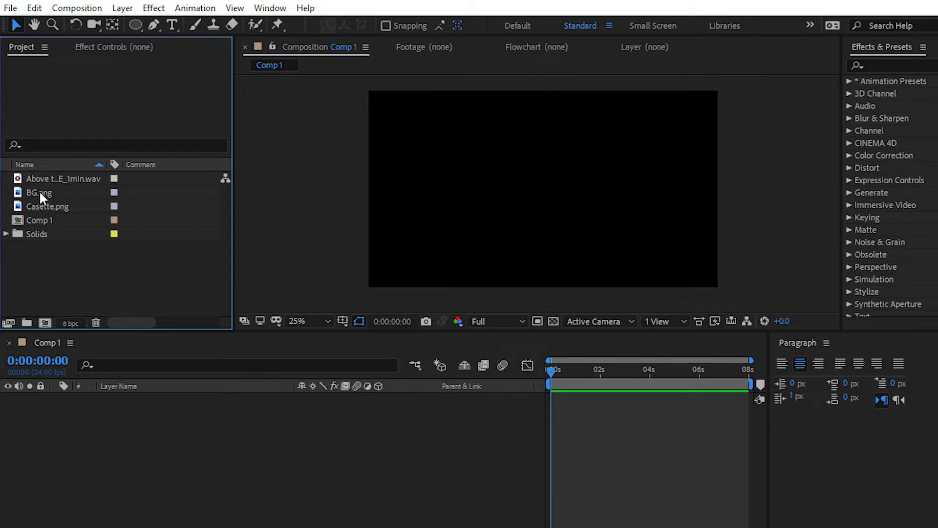
left_click_drag(39, 193, 90, 427)
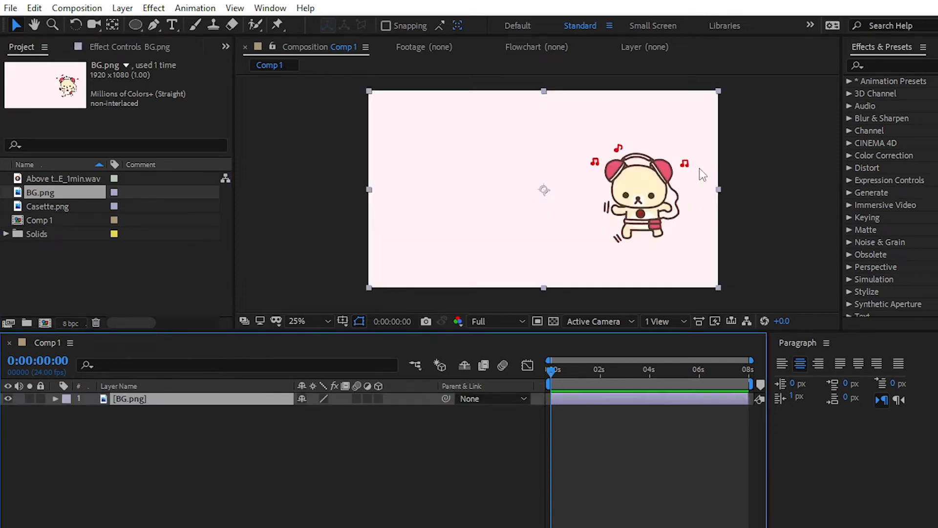
left_click_drag(47, 207, 136, 400)
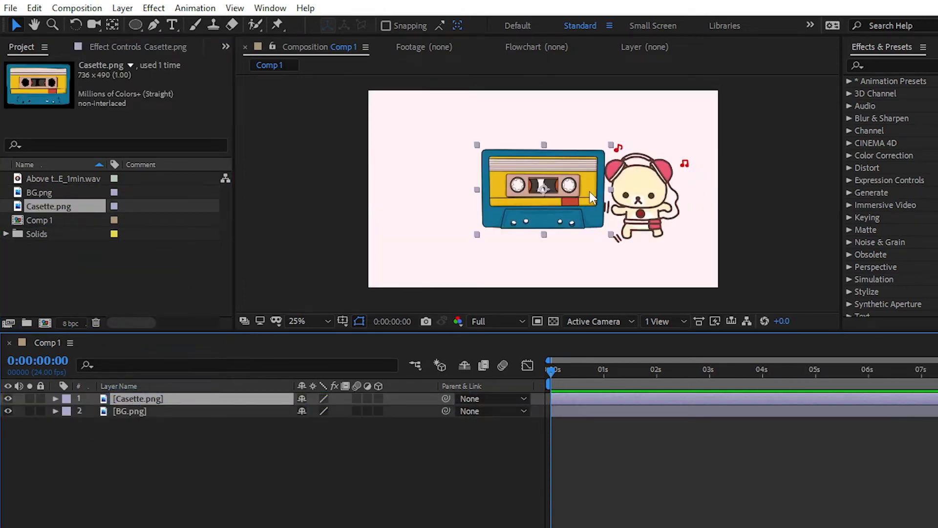
left_click_drag(589, 192, 517, 190)
left_click(743, 195)
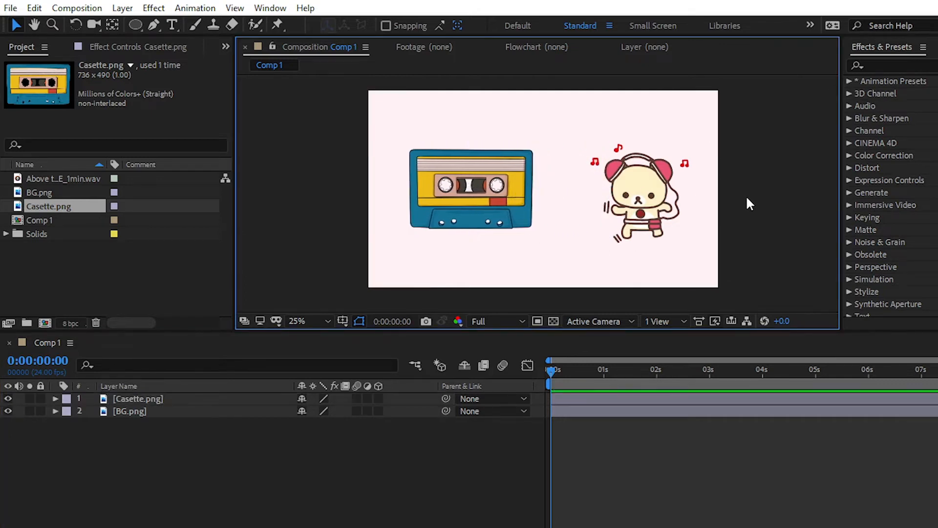
left_click(507, 192)
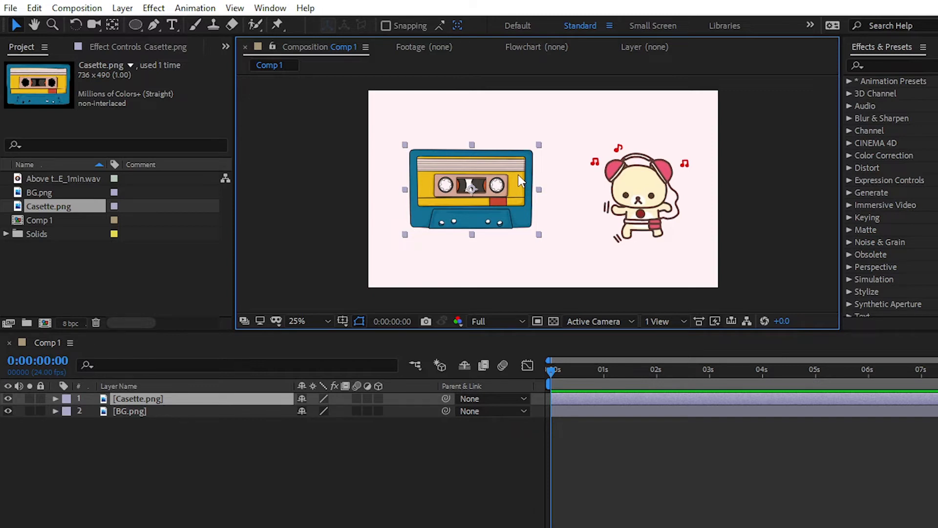
- Create a white 1920 x 1080 px solid named Mask and hide it so the cassette shows through
left_click(122, 8)
mouse_move(128, 26)
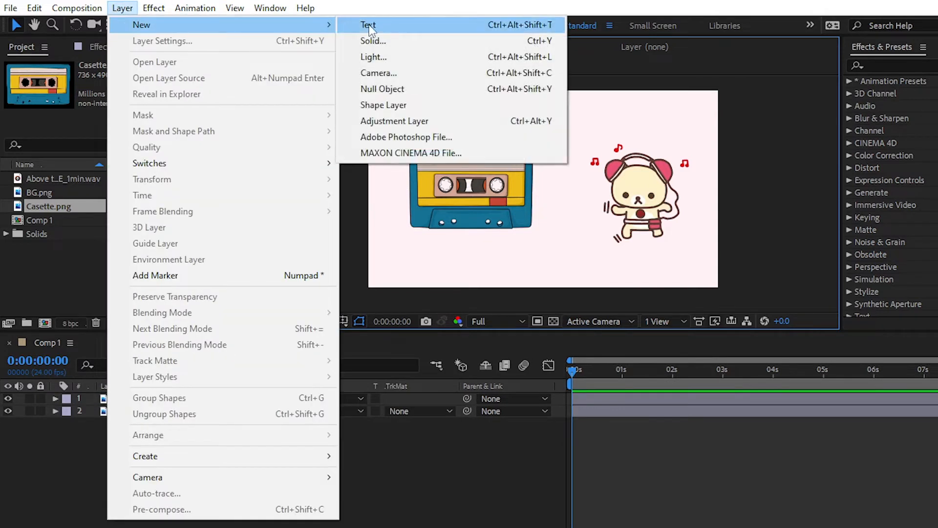
left_click(382, 41)
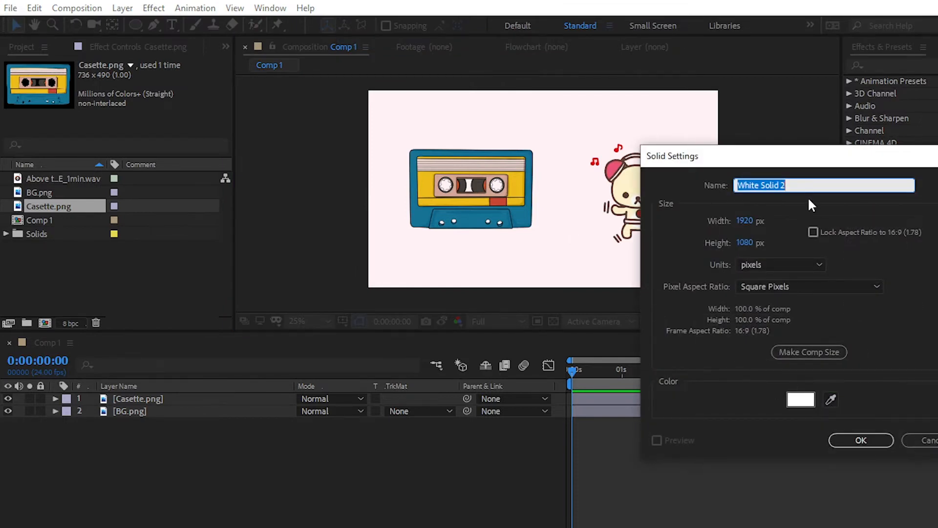
type("Mask")
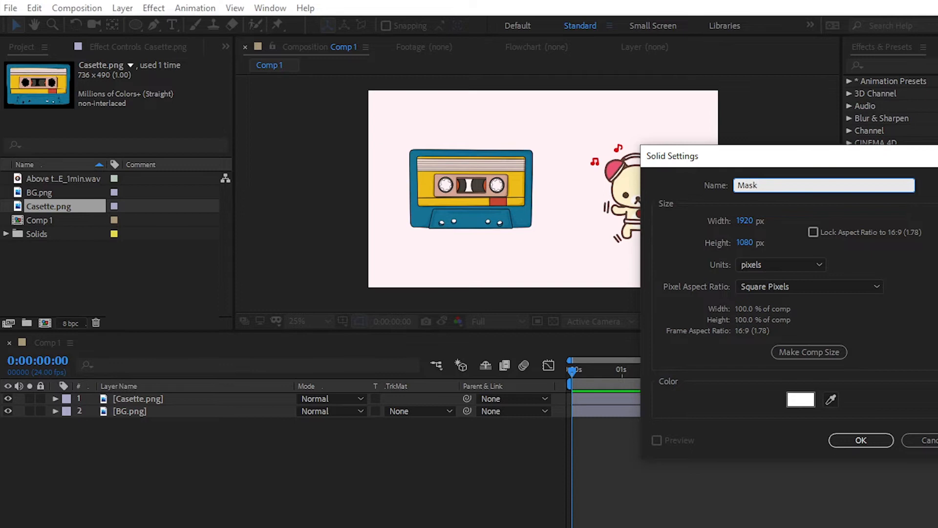
key("Return")
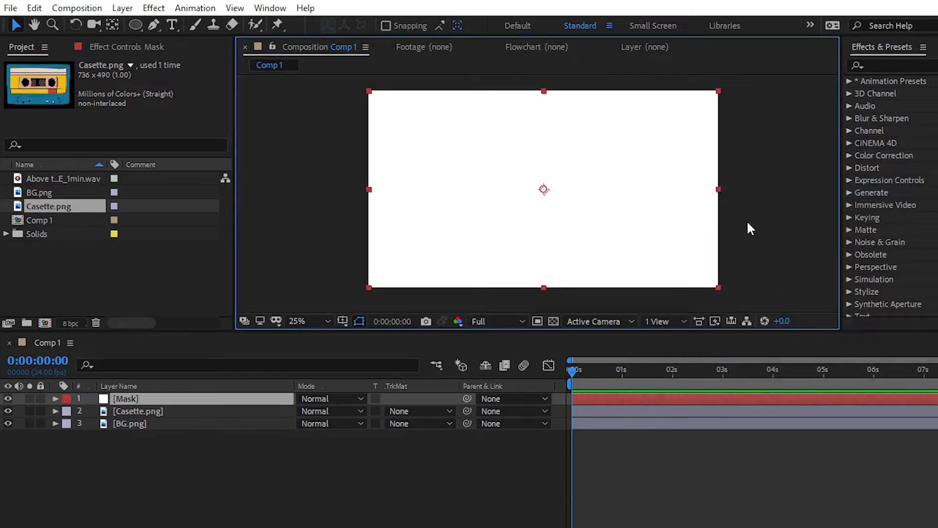
left_click(8, 398)
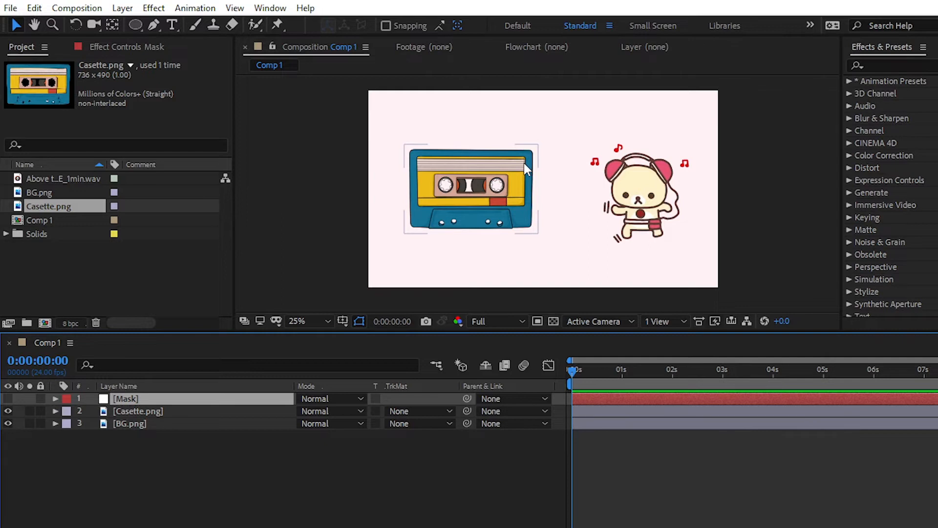
- Draw a rectangular mask on the Mask solid, framing the whole cassette with a small margin
left_click(521, 162)
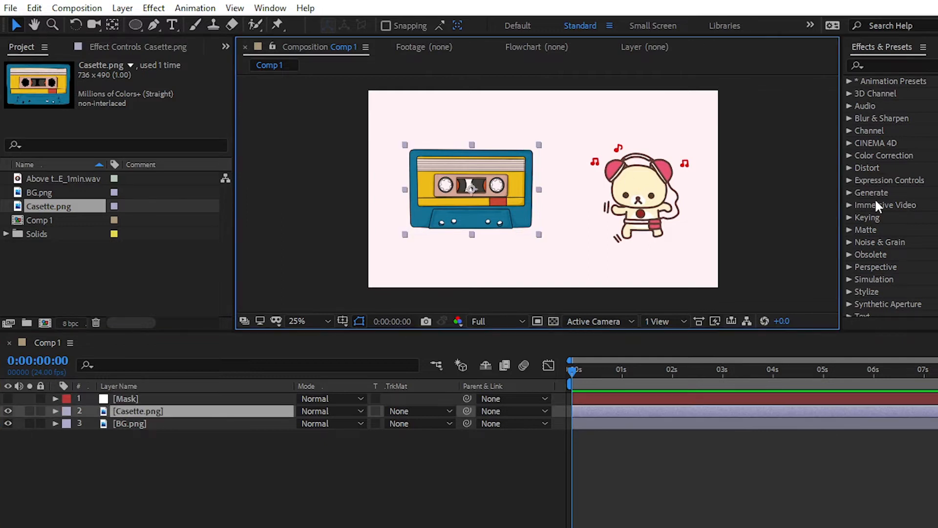
scroll(537, 200, "up", 2)
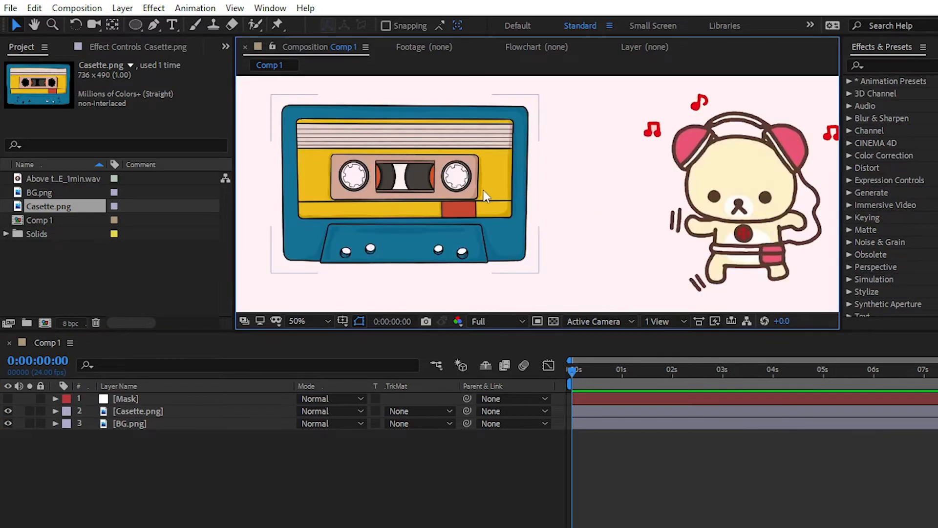
left_click_drag(445, 187, 515, 198)
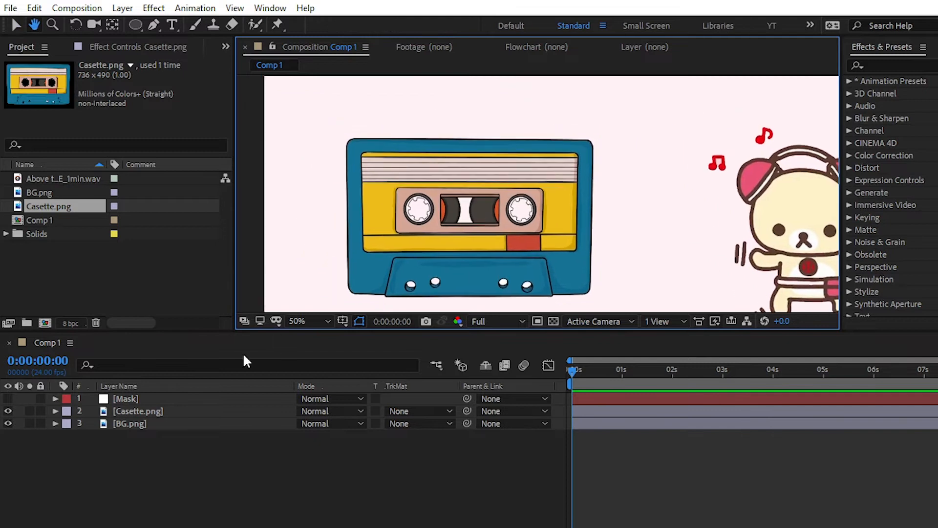
left_click(153, 398)
scroll(543, 189, "down", 2)
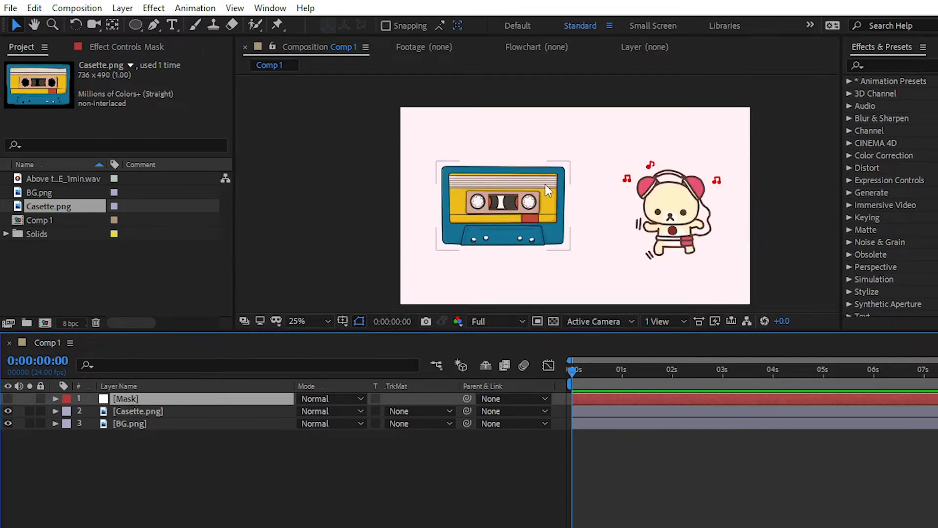
left_click(136, 25)
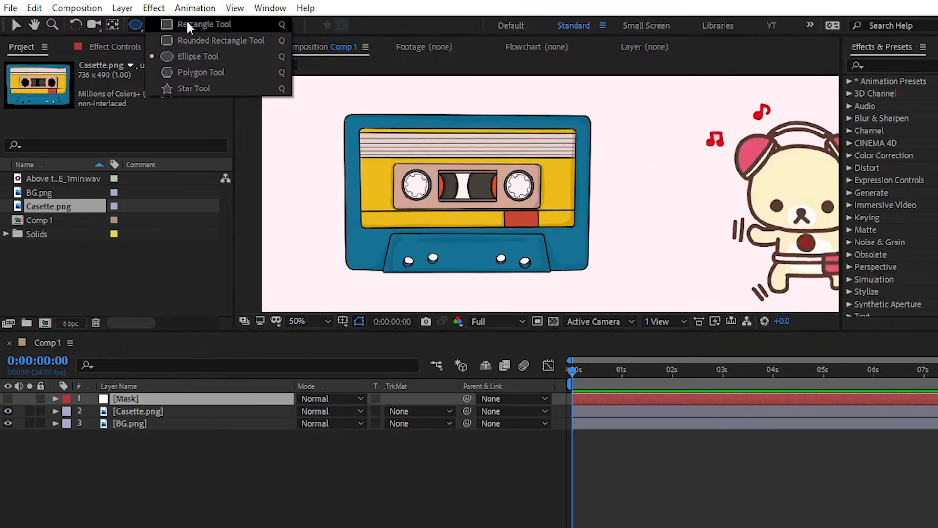
left_click(188, 25)
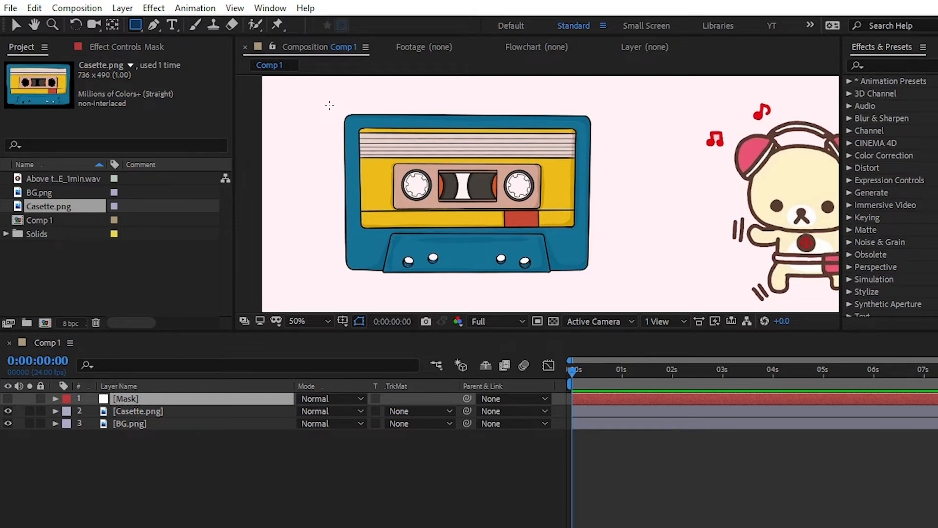
left_click_drag(328, 104, 605, 278)
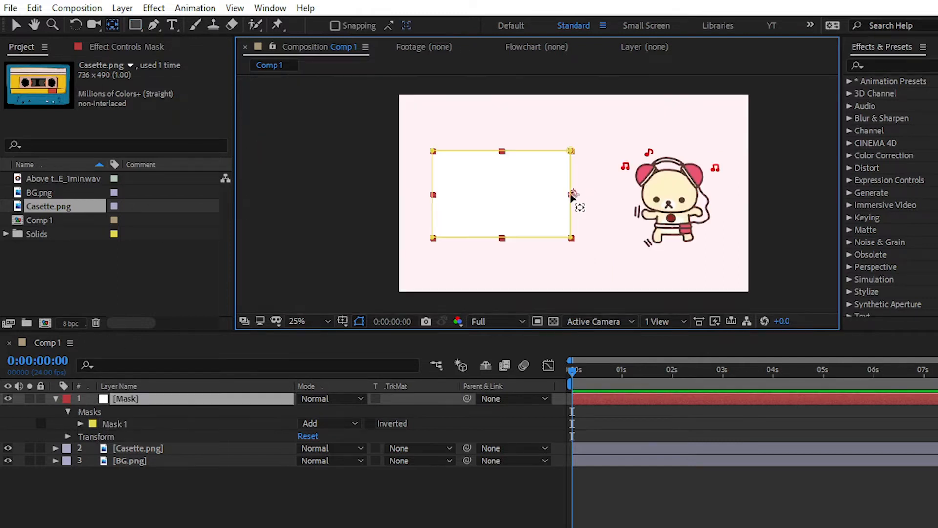
- Move the Mask layer's anchor point to the centre of the masked rectangle and deselect the layer
left_click_drag(569, 194, 500, 196)
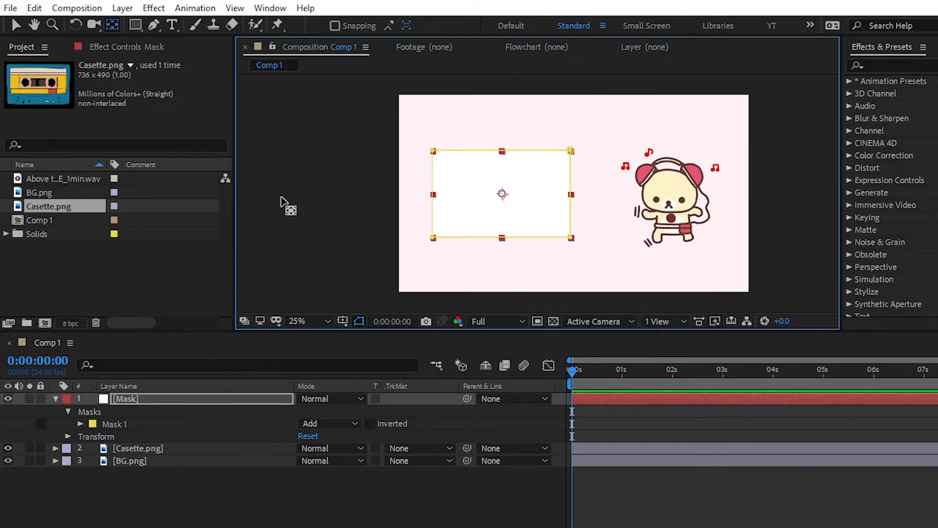
left_click(19, 25)
left_click(300, 167)
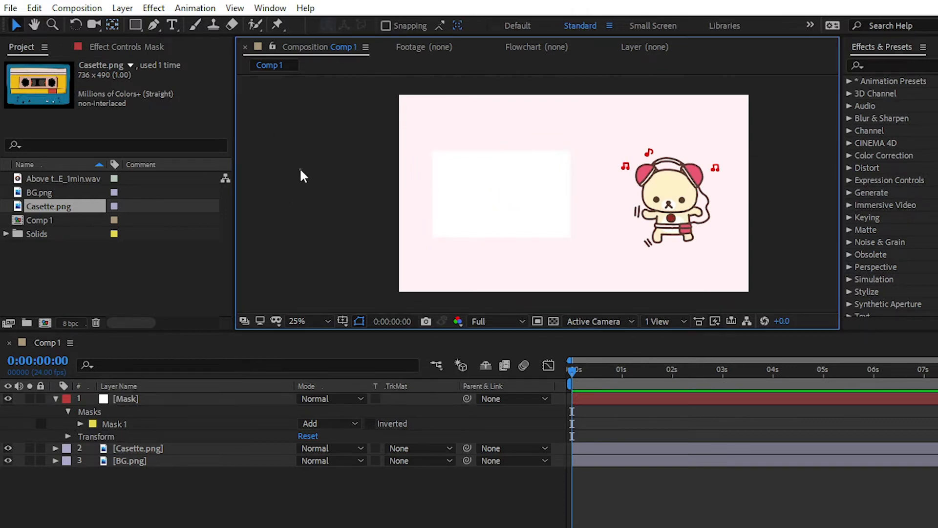
- Find the Audio Spectrum effect by searching for "audio" and apply it to the Mask layer
left_click(514, 187)
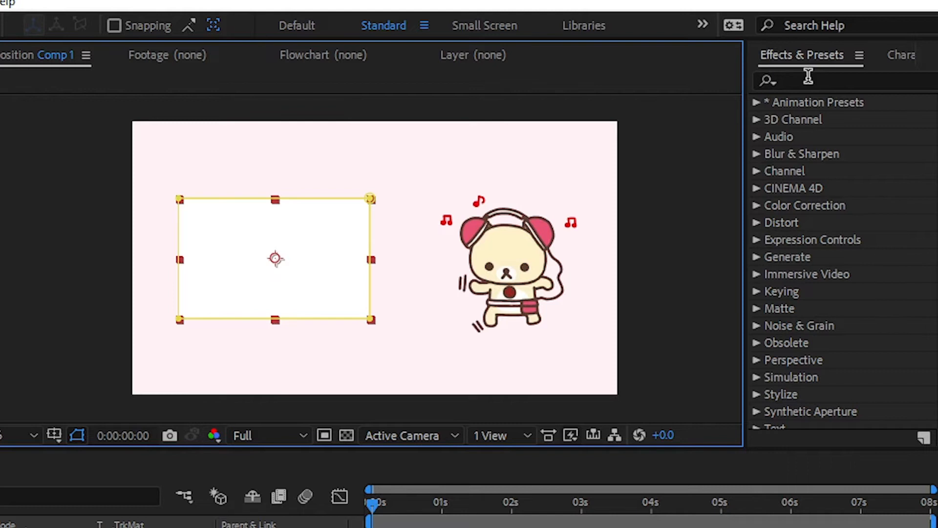
left_click(808, 79)
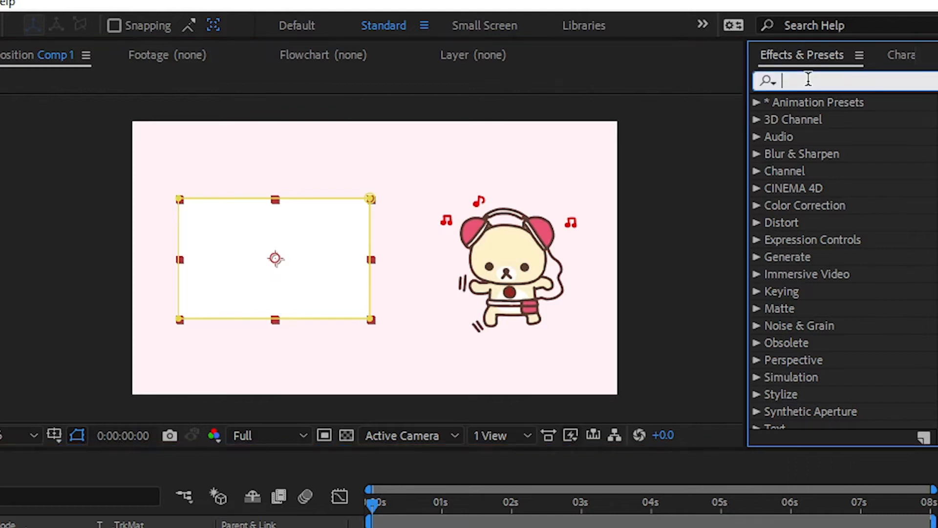
type("audio")
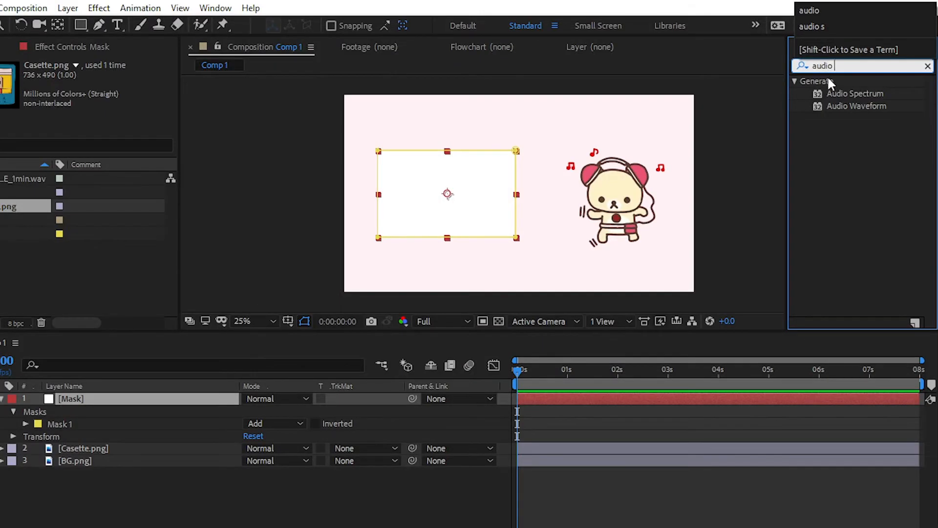
left_click(831, 118)
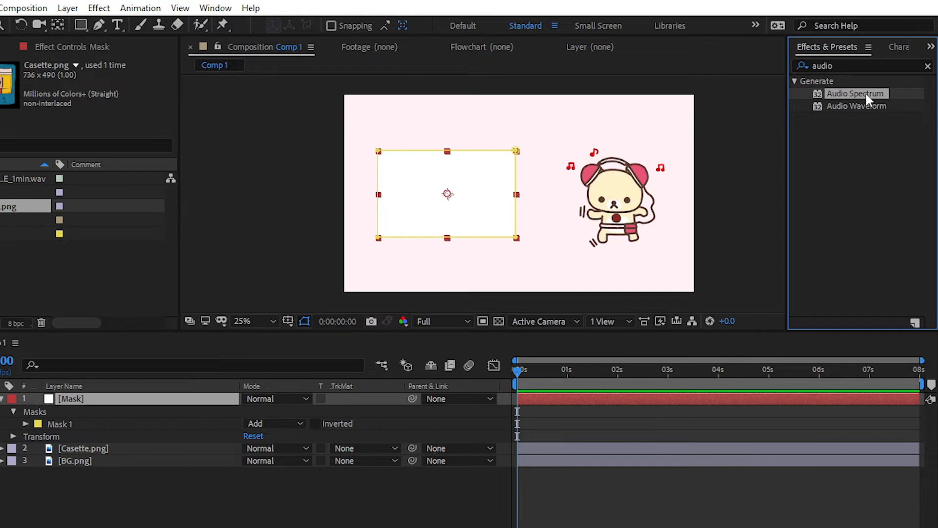
left_click_drag(866, 92, 473, 187)
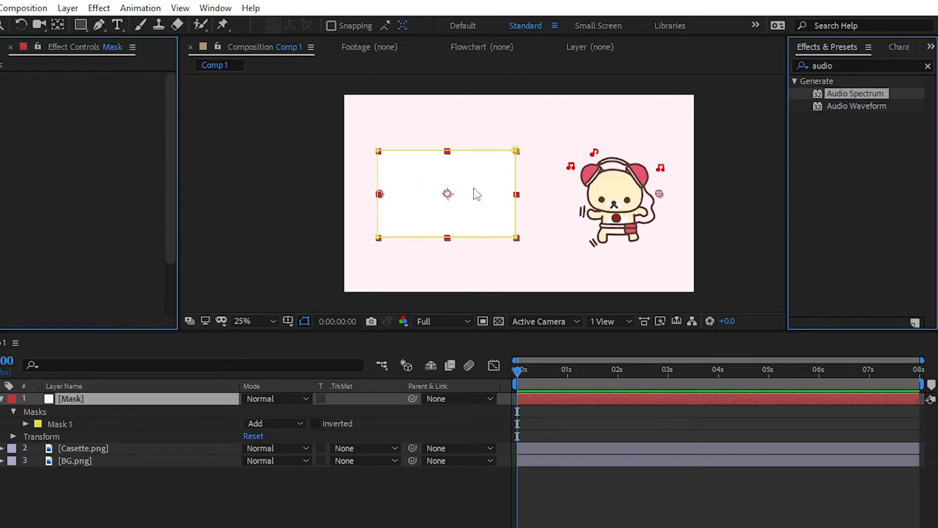
left_click(364, 216)
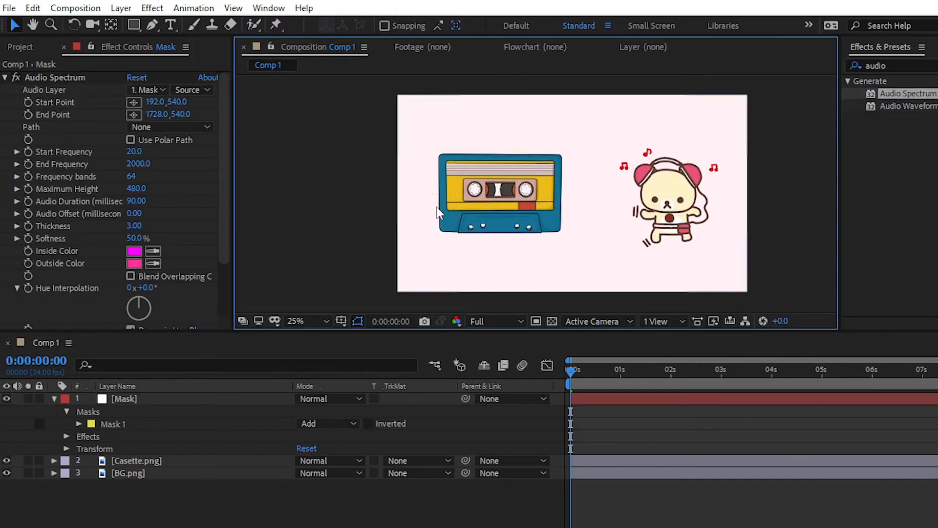
- Add Above the Stars_AE_1min.wav to the composition below the Mask layer and set it as the Audio Spectrum's audio layer
left_click(131, 399)
scroll(530, 178, "up", 2)
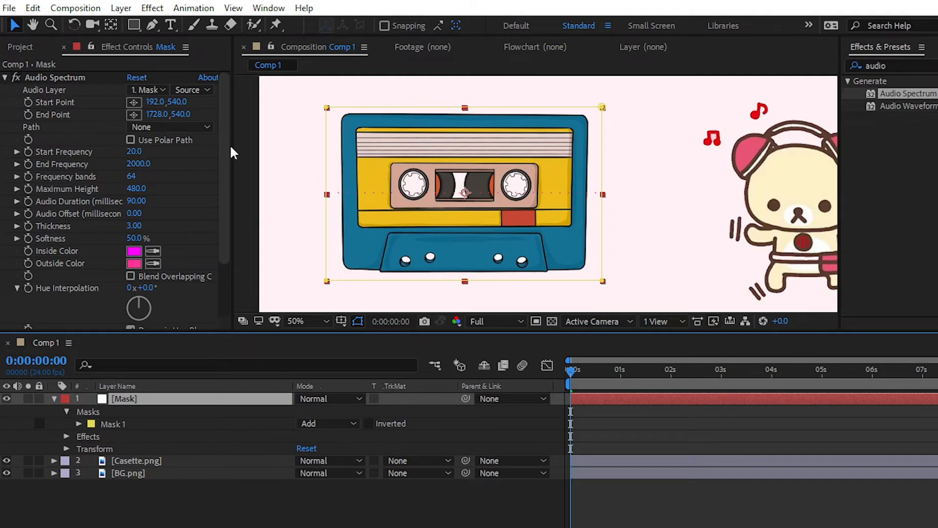
left_click_drag(232, 145, 283, 146)
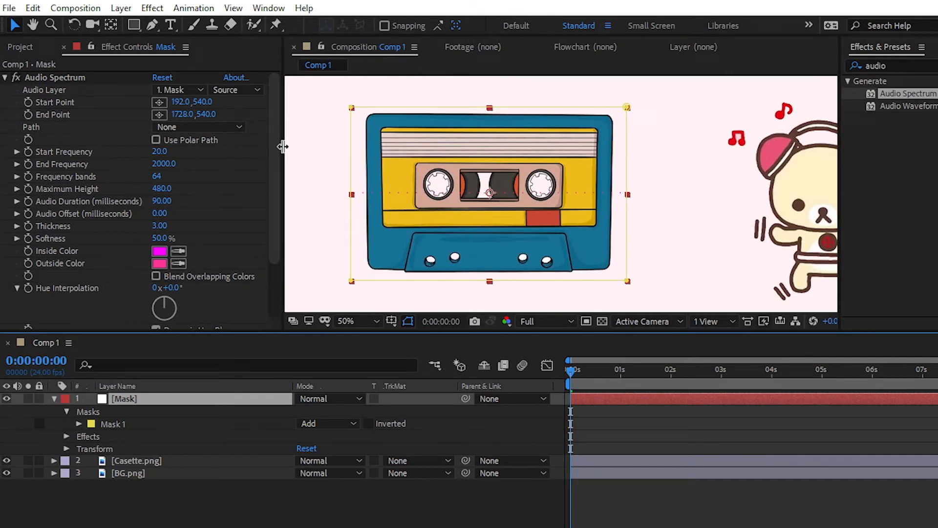
left_click(20, 47)
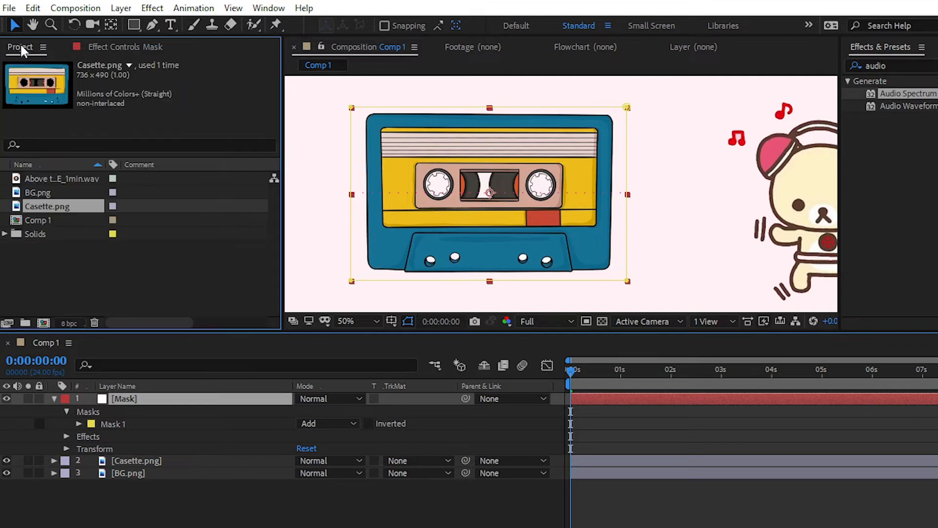
left_click_drag(69, 179, 117, 350)
left_click_drag(118, 350, 128, 454)
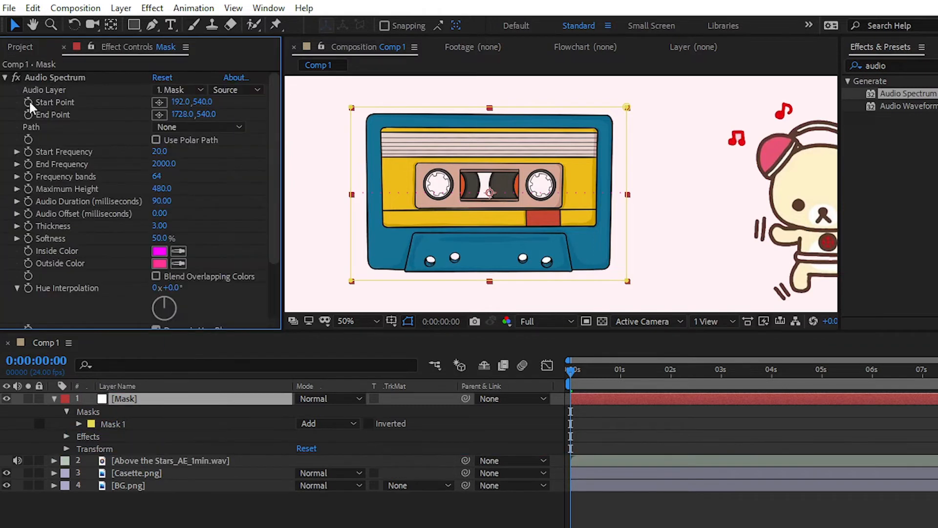
left_click(180, 89)
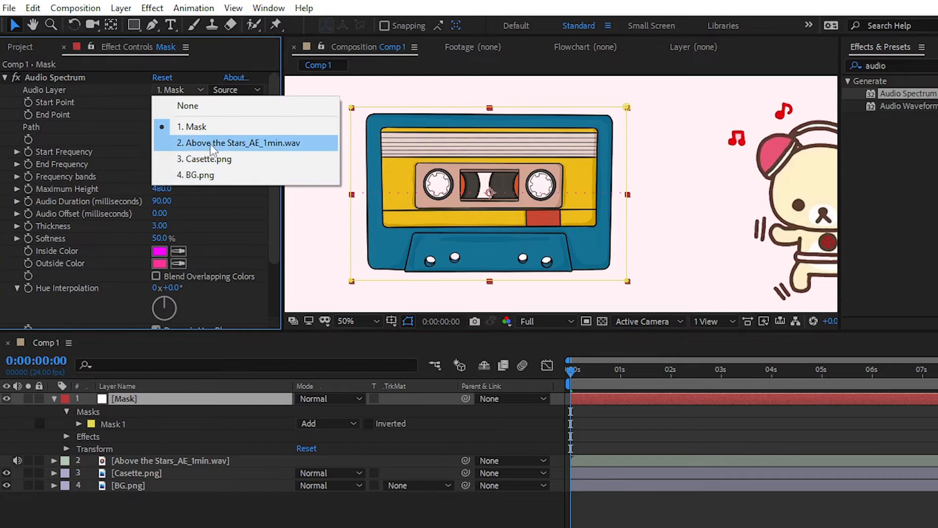
left_click(243, 143)
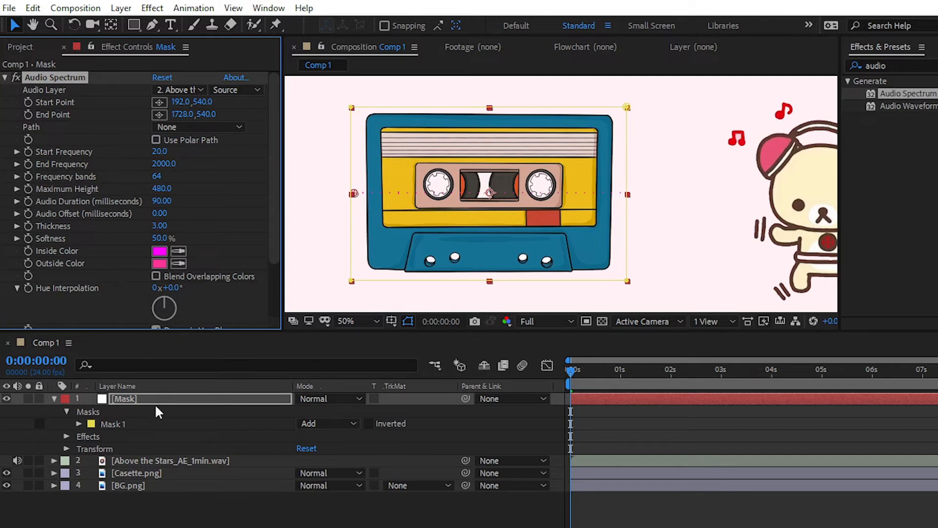
- Hide the cassette layer and preview the audio spectrum animation against the plain background
left_click(6, 473)
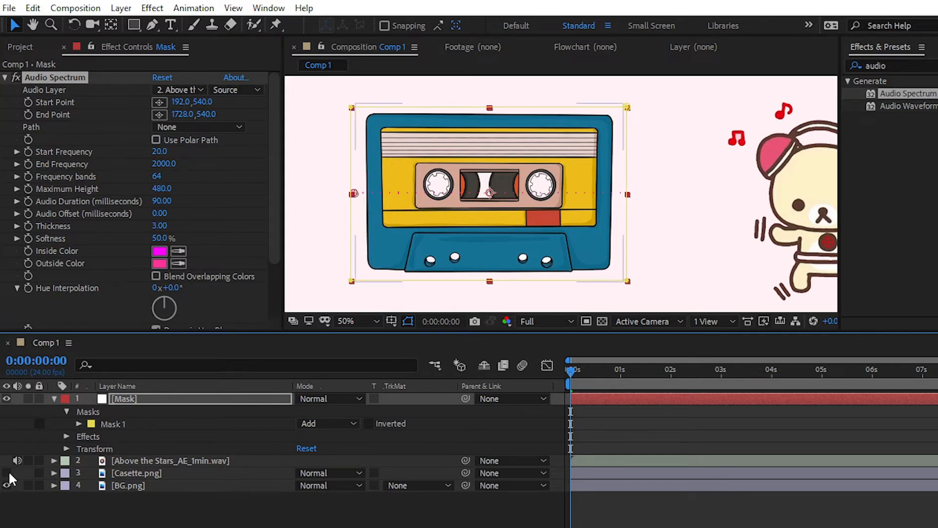
key("space")
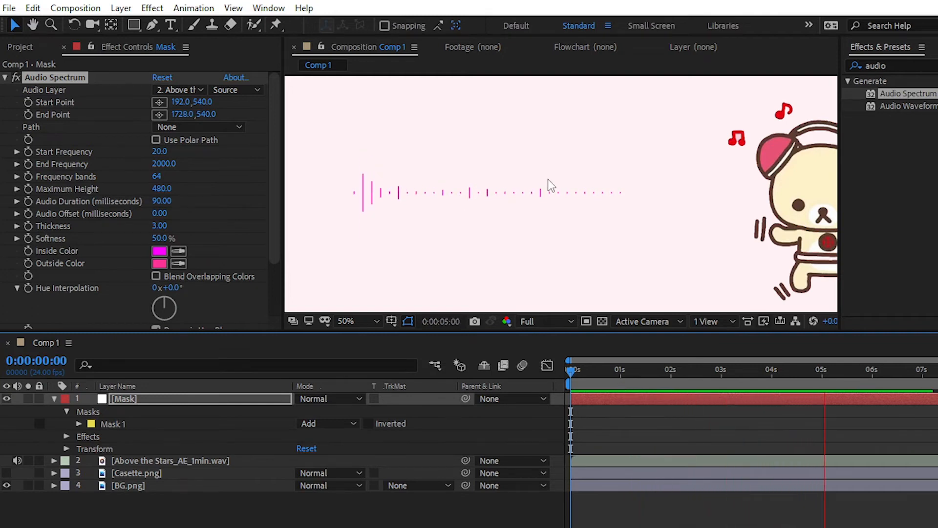
key("space")
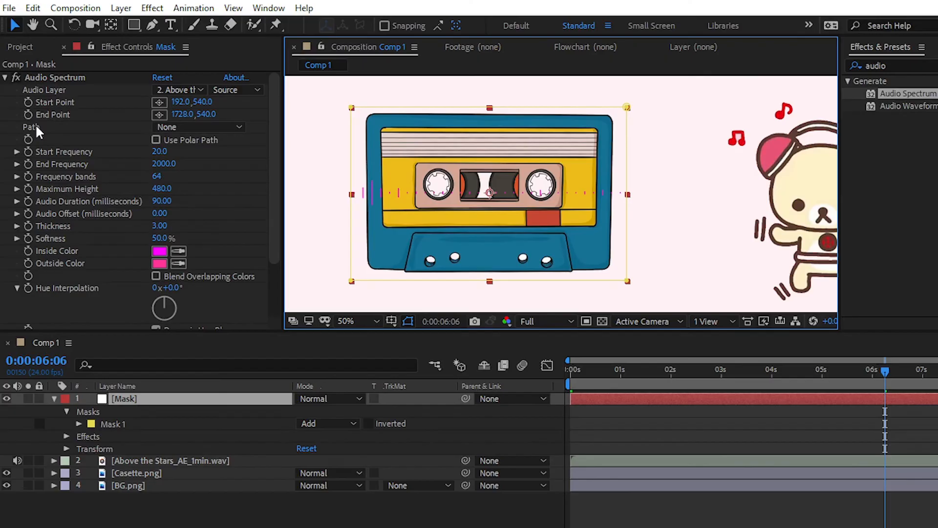
- Set the Audio Spectrum's path to Mask 1 and preview the spectrum running along the mask with the cassette layer hidden
left_click(191, 128)
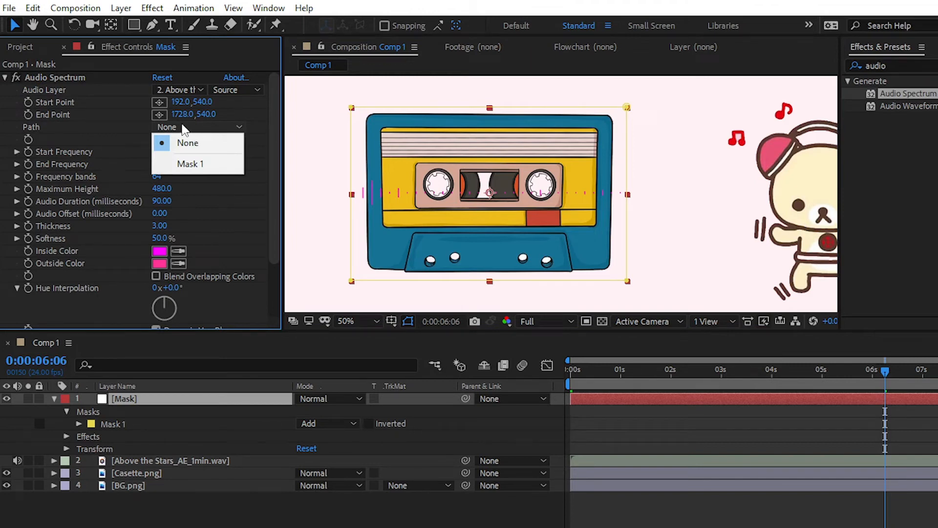
left_click(198, 165)
left_click(682, 145)
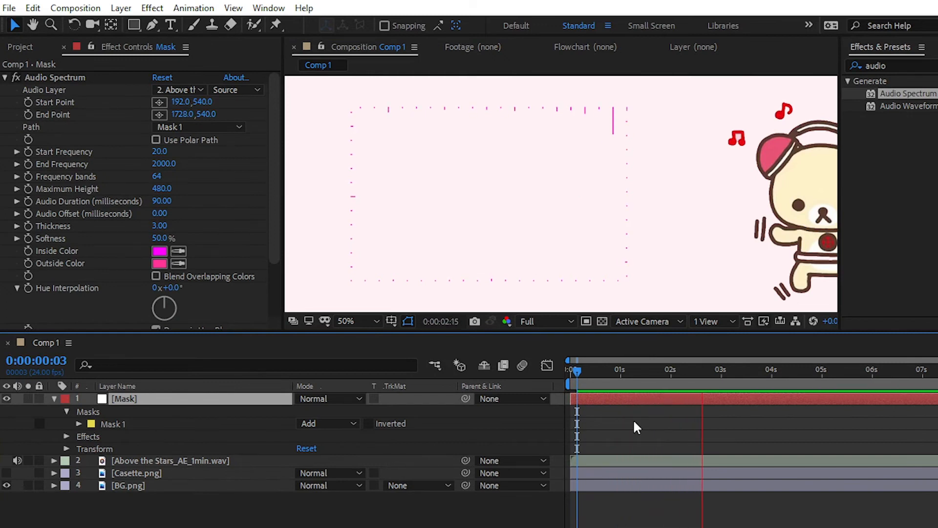
key("space")
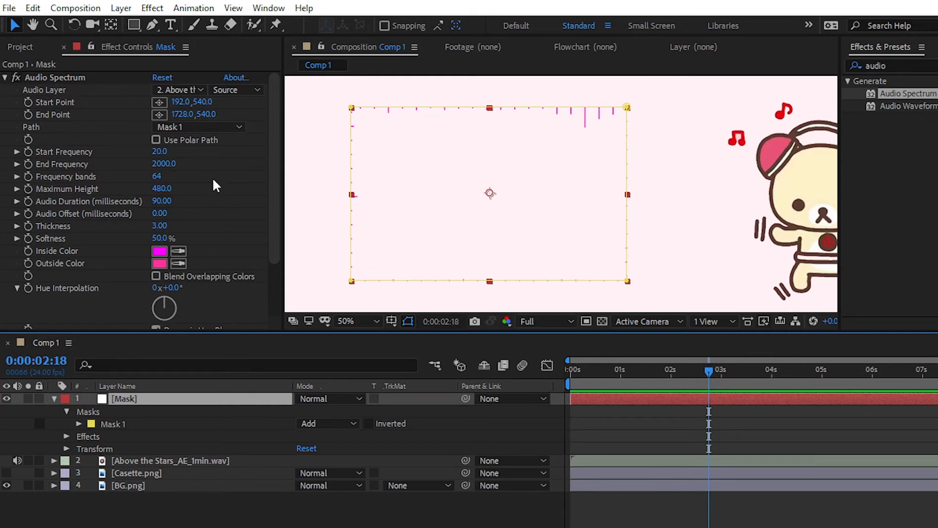
- Set the Audio Spectrum's start frequency to 1.0, end frequency to 401.0 and frequency bands to 232
left_click_drag(161, 151, 52, 145)
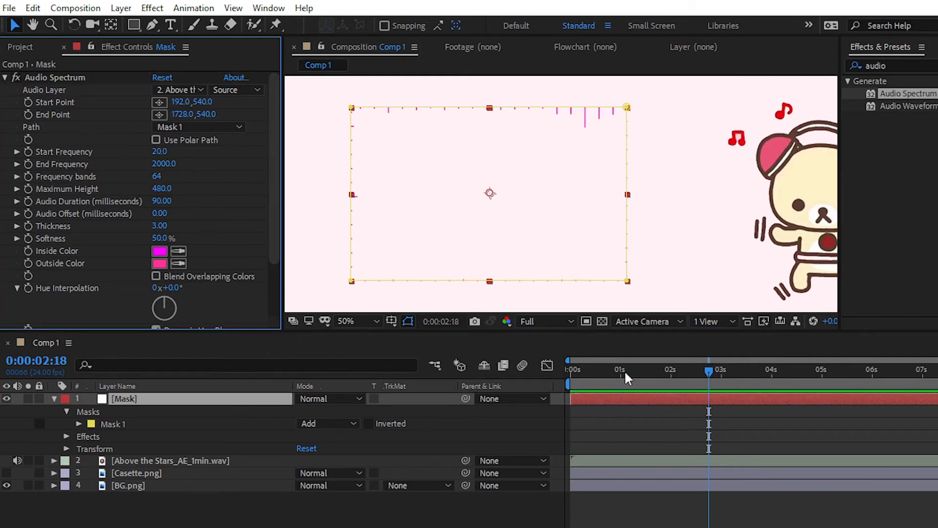
left_click_drag(164, 163, 243, 191)
key("ctrl+z")
left_click_drag(161, 176, 49, 162)
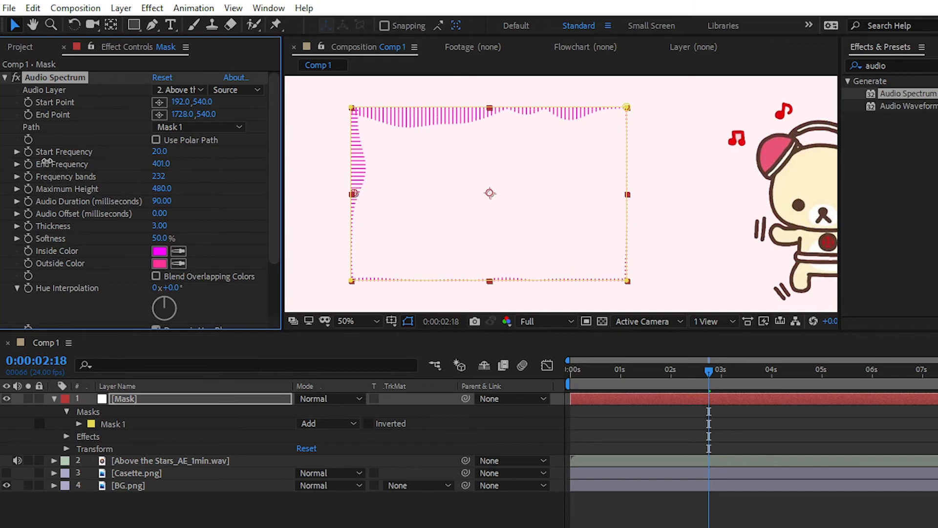
left_click_drag(159, 152, 111, 152)
- Sample the pink of the bear's headphones as the spectrum's inside colour, and match the outside colour to it
scroll(210, 187, "down", 2)
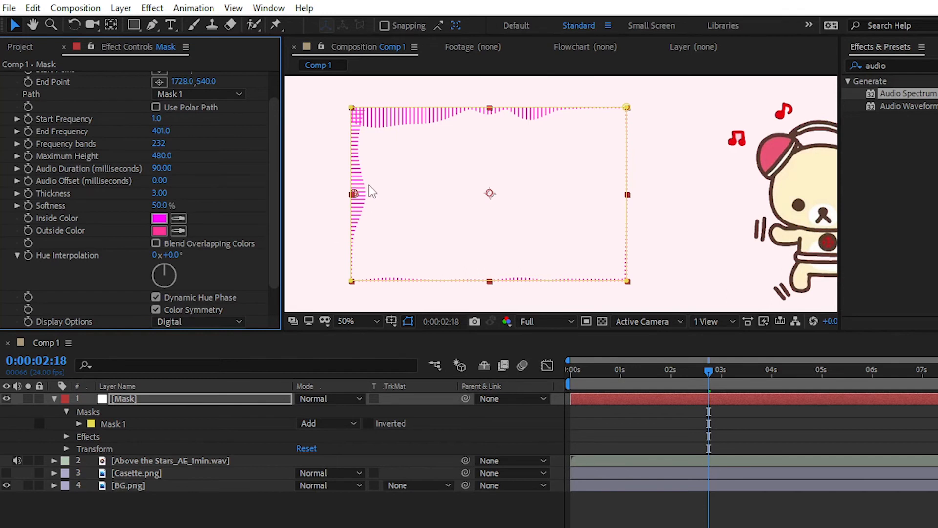
left_click(160, 218)
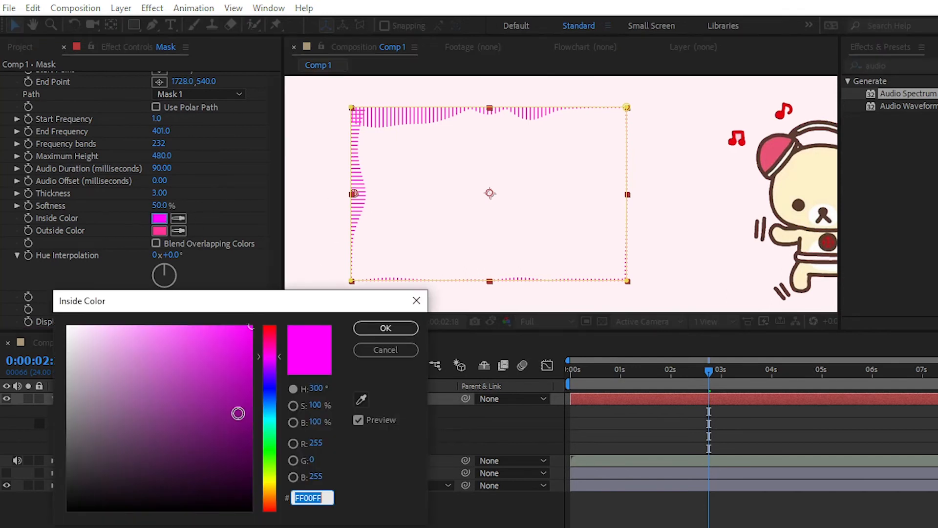
left_click(271, 420)
left_click_drag(253, 352, 259, 484)
left_click_drag(289, 311, 296, 265)
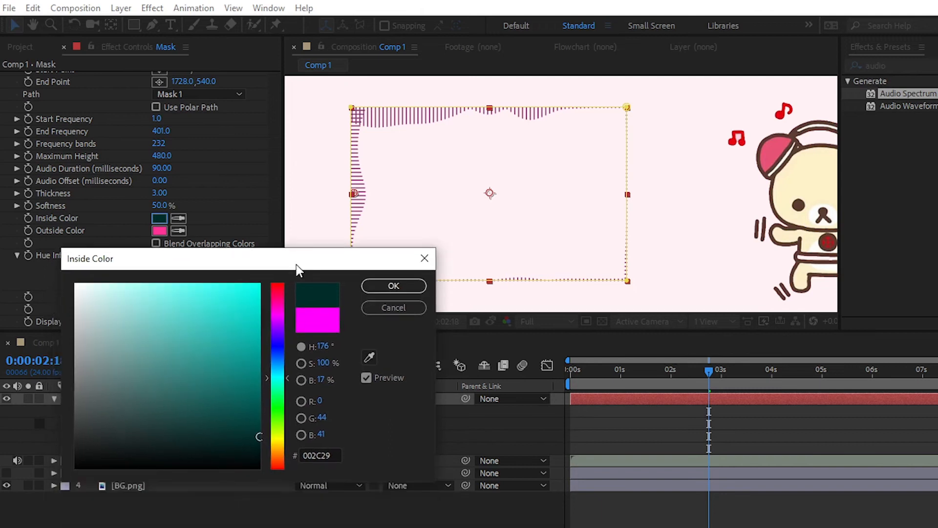
left_click(369, 358)
left_click(671, 152)
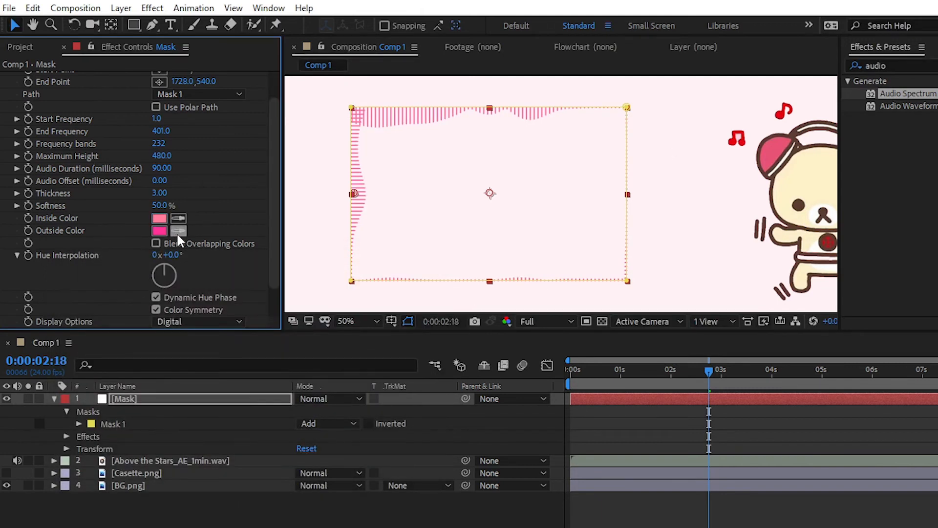
left_click(178, 231)
left_click(163, 219)
- Set the spectrum's Hue Interpolation to 200° and show only Side A
scroll(240, 214, "down", 2)
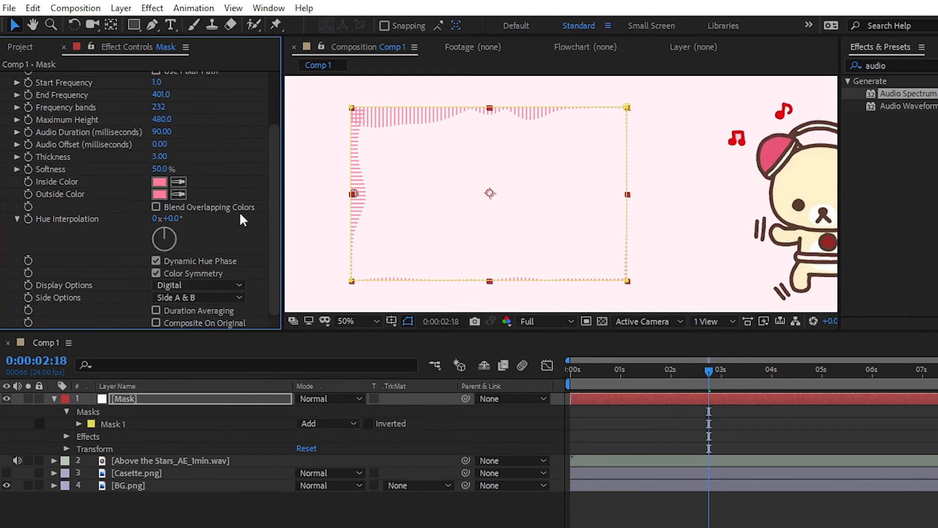
left_click_drag(181, 220, 278, 228)
key("ctrl+z")
left_click_drag(180, 223, 309, 205)
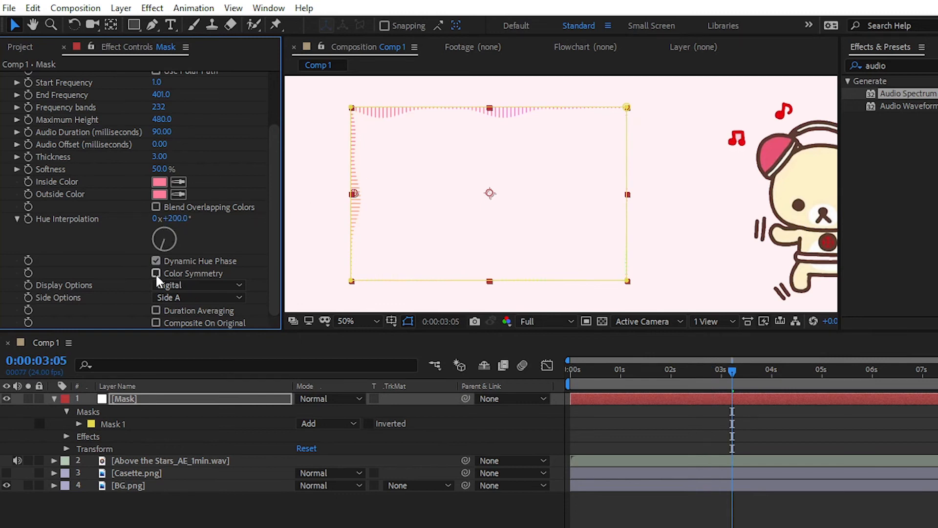
- Look through the Audio Spectrum's Display Options choices, such as Analog lines and Analog dots, without changing the setting
left_click(174, 284)
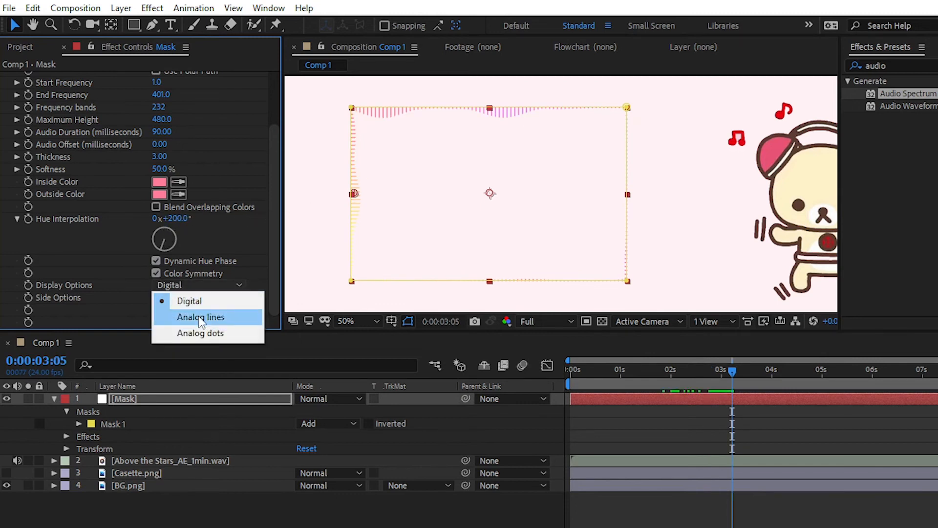
left_click(73, 286)
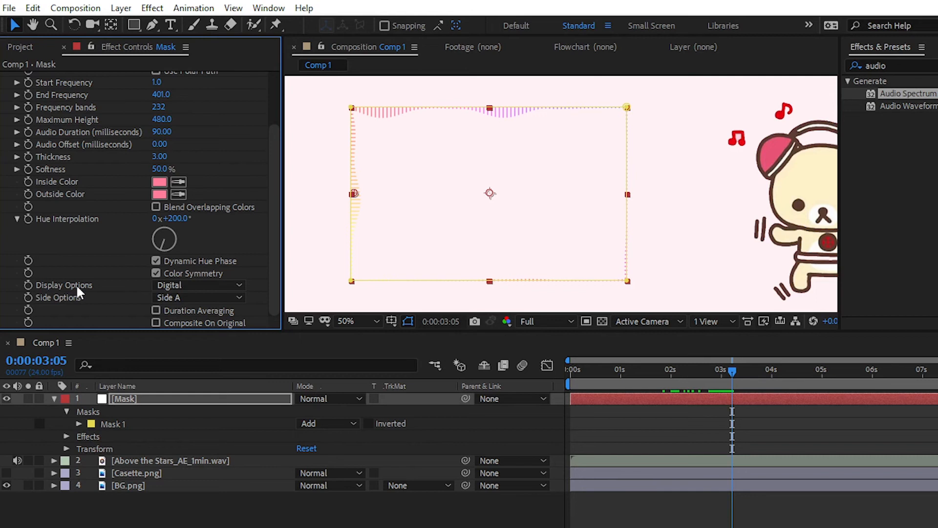
left_click(210, 285)
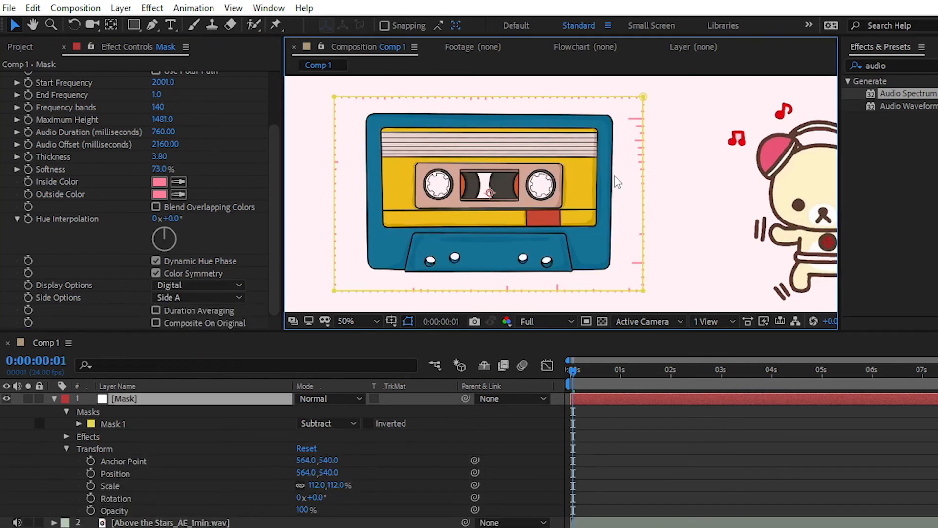
- Try moving the mask's upper-right corner point down beside the cassette, and undo the move
left_click_drag(643, 97, 648, 169)
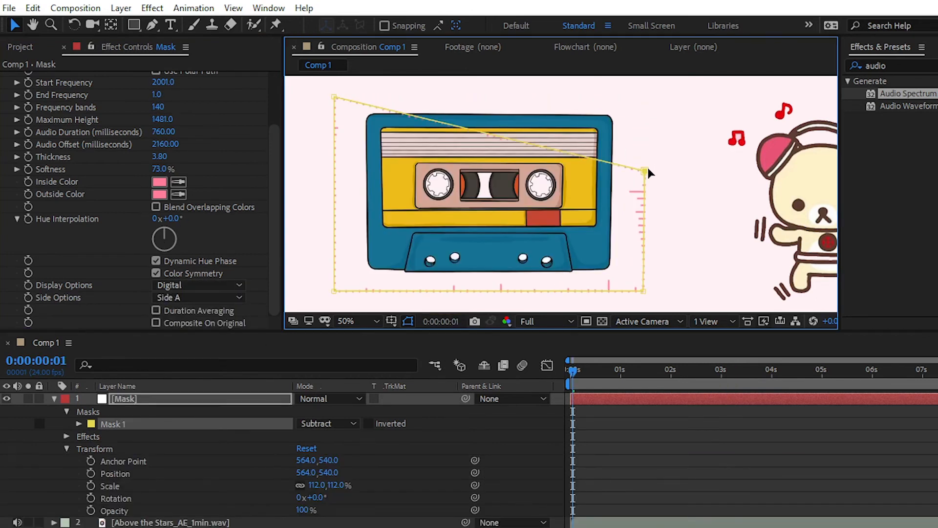
key("ctrl+z")
key("ctrl+z")
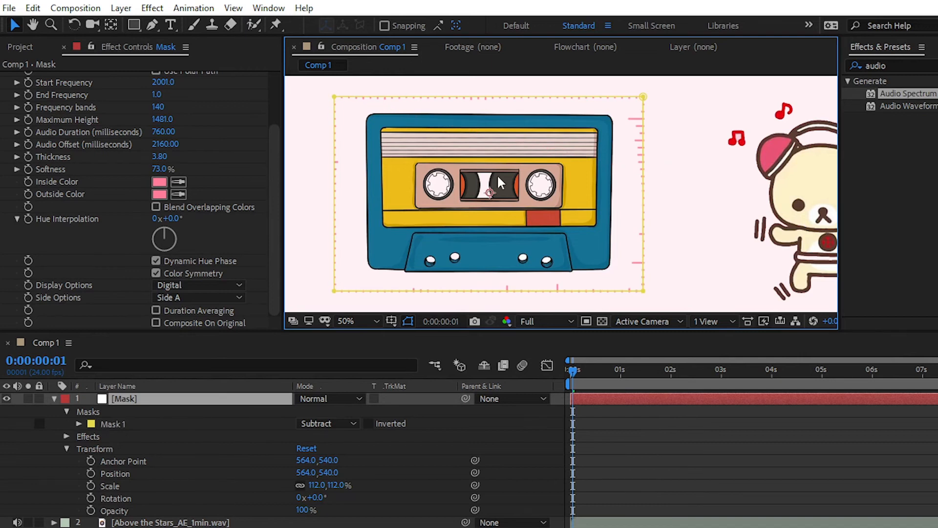
- Deselect the Mask layer and collapse its properties in the timeline
scroll(499, 182, "down", 3)
left_click(427, 184)
scroll(700, 178, "up", 1)
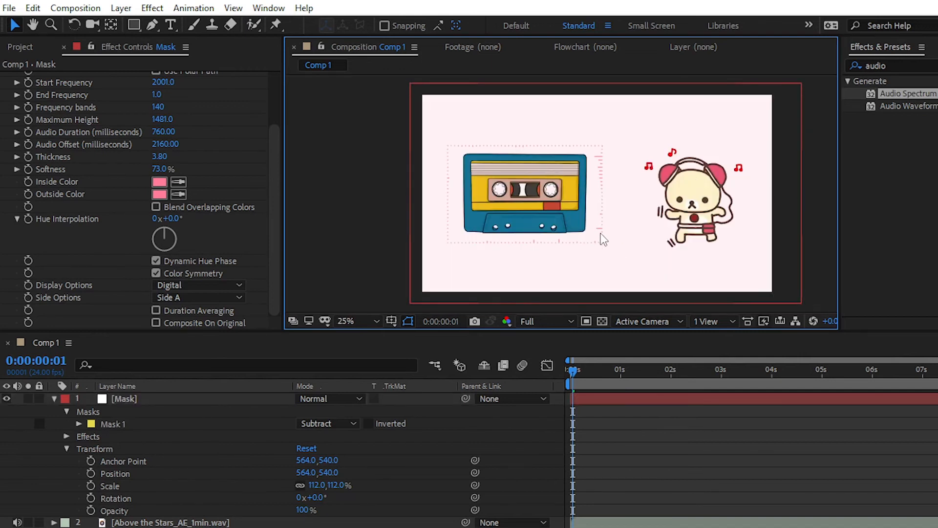
left_click(54, 399)
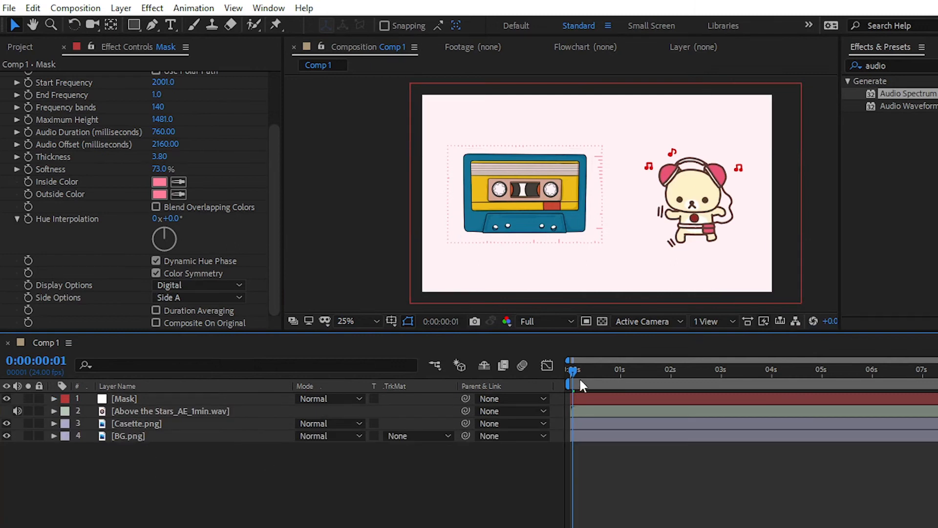
- Preview the full composition from the first frame at quarter resolution, and return the playhead to the start
left_click_drag(580, 372, 551, 375)
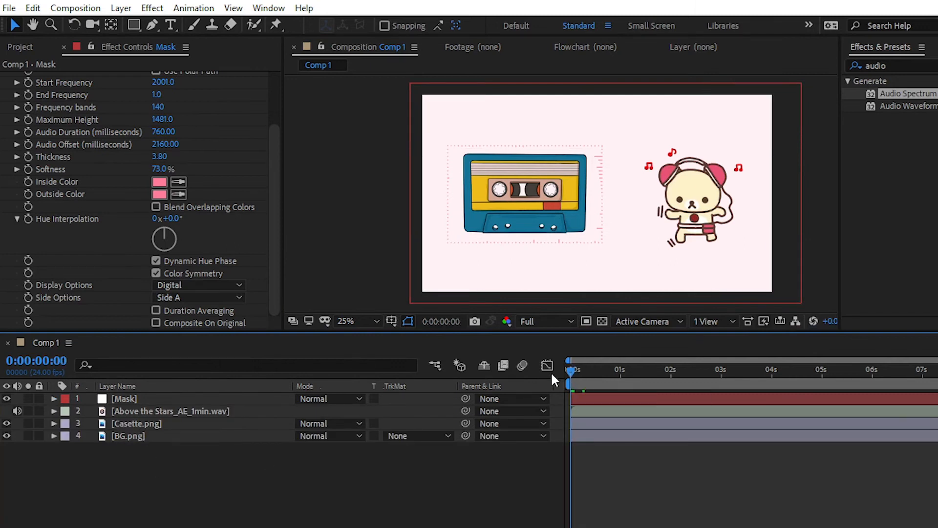
key("space")
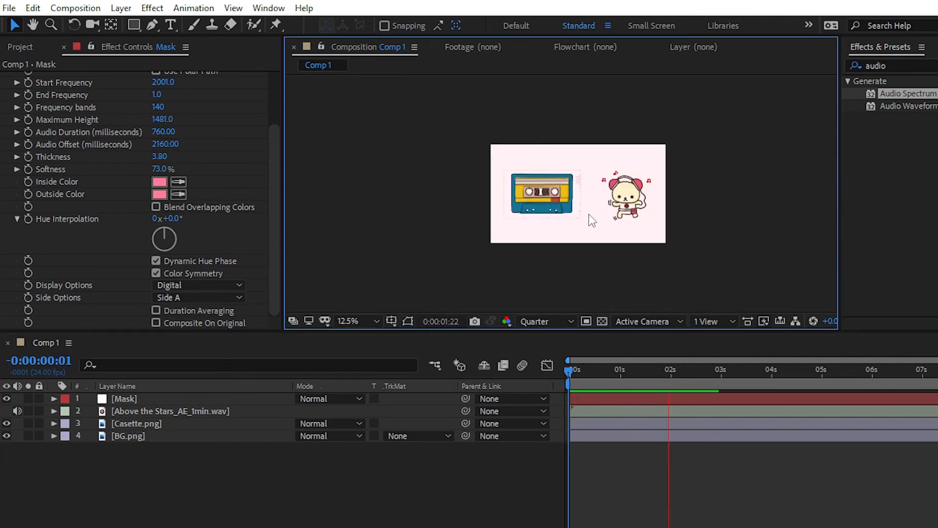
key("period")
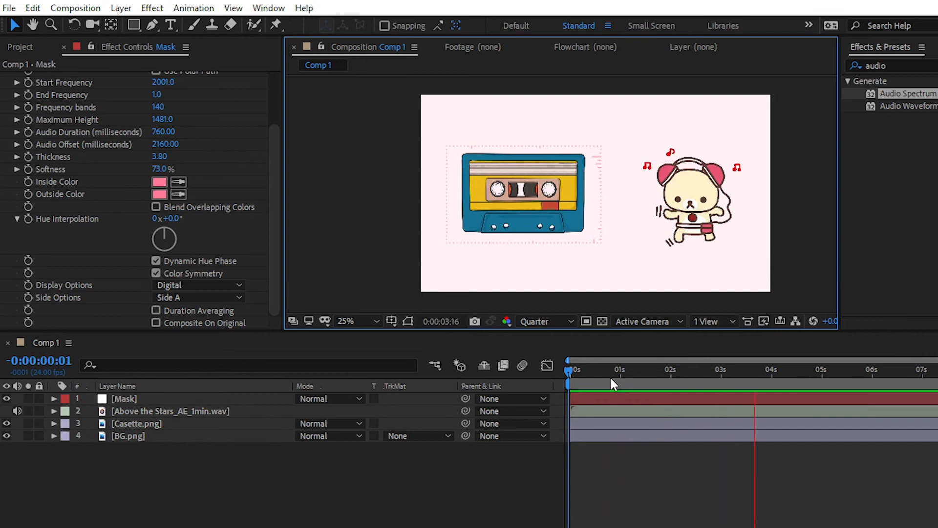
left_click_drag(611, 379, 566, 372)
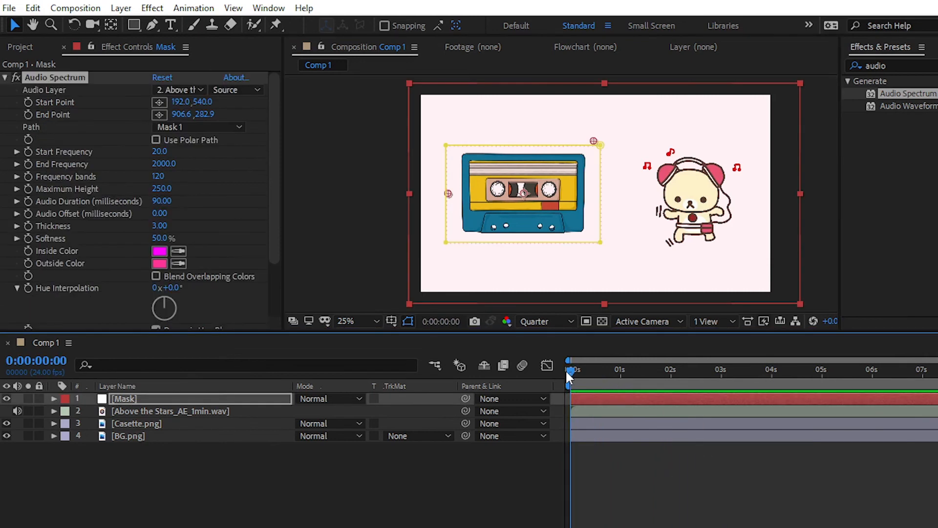